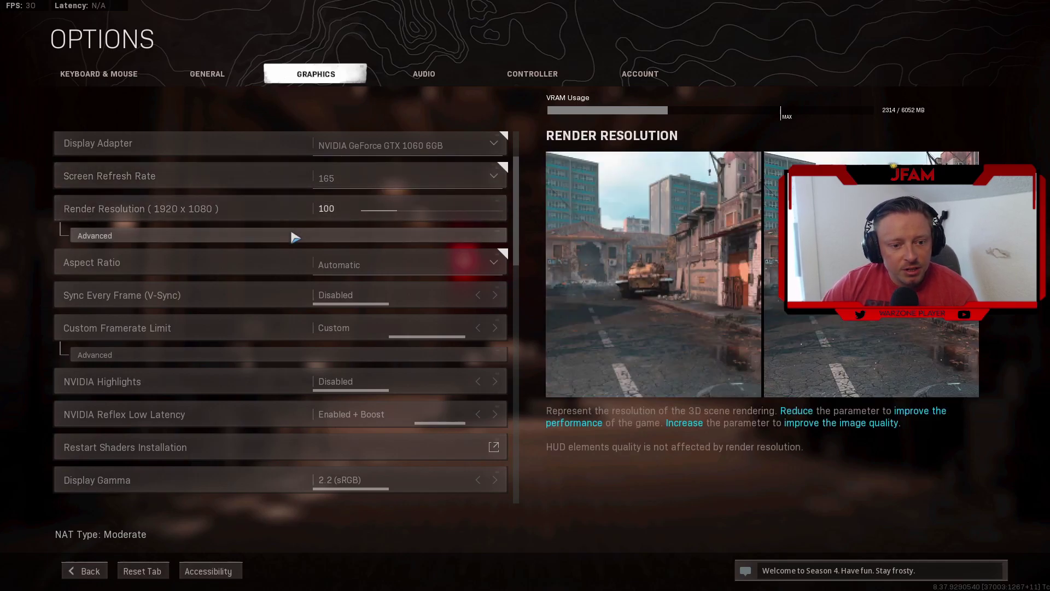
Examine the advanced options under Render Resolution and Custom Framerate Limit, collapsing each group again.
{"action": "left_click", "coordinate": [295, 235]}
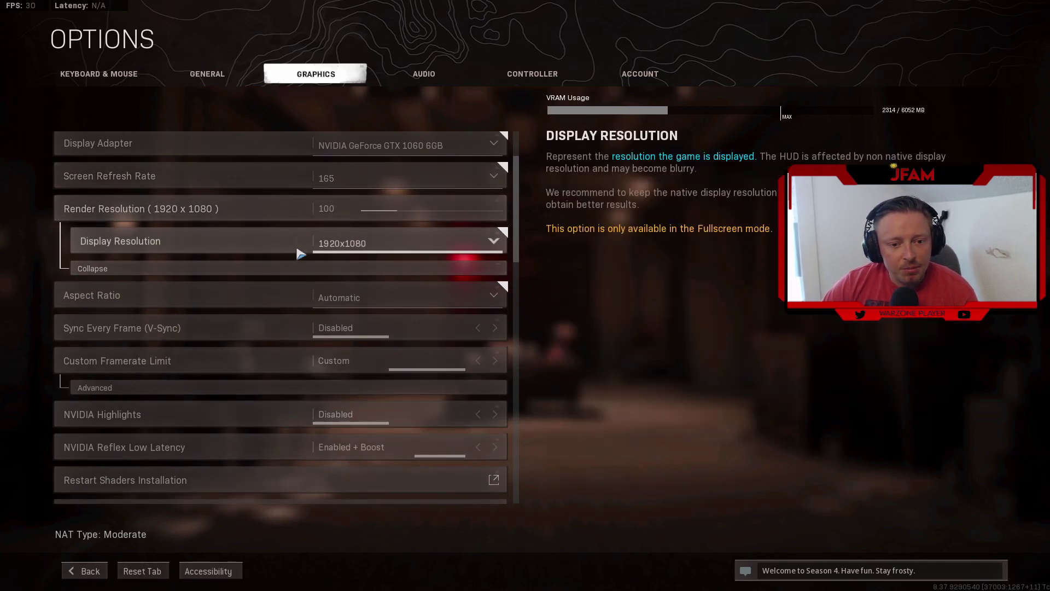
{"action": "left_click", "coordinate": [274, 268]}
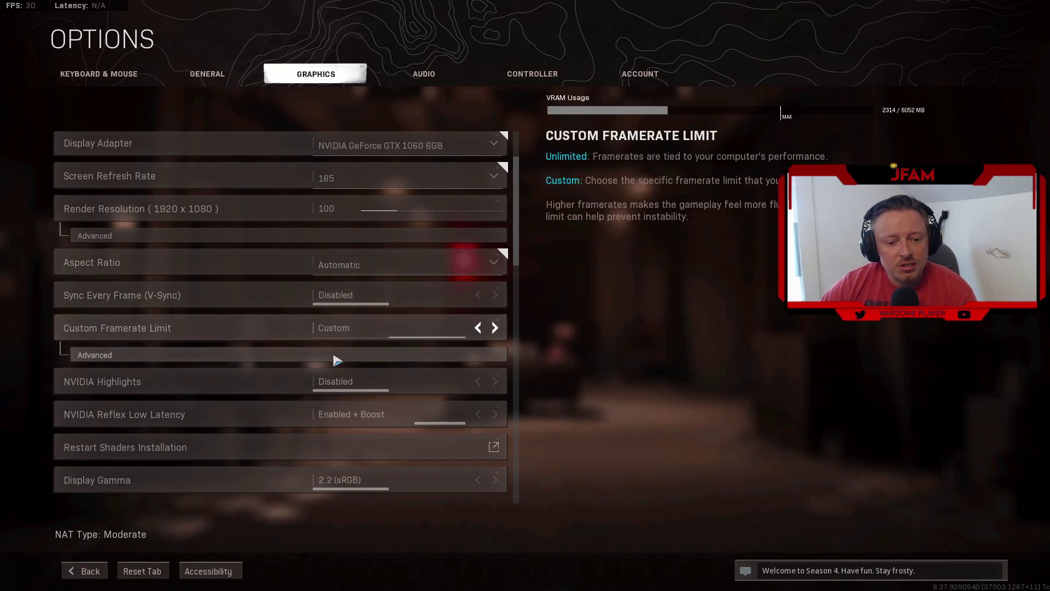
{"action": "left_click", "coordinate": [336, 360]}
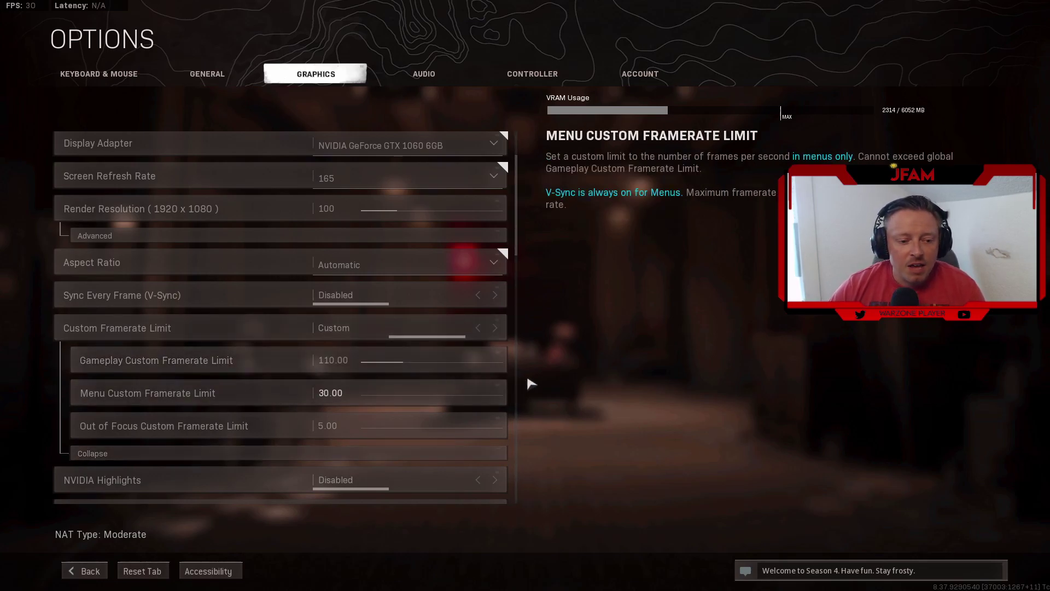
{"action": "left_click_drag", "start_coordinate": [378, 360], "coordinate": [403, 366]}
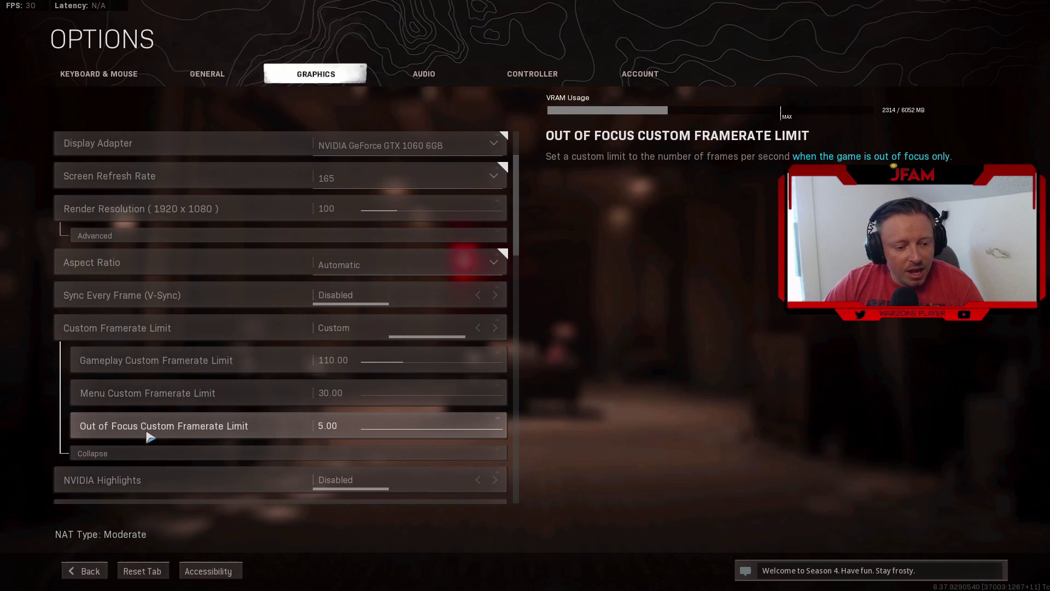
{"action": "left_click", "coordinate": [239, 452]}
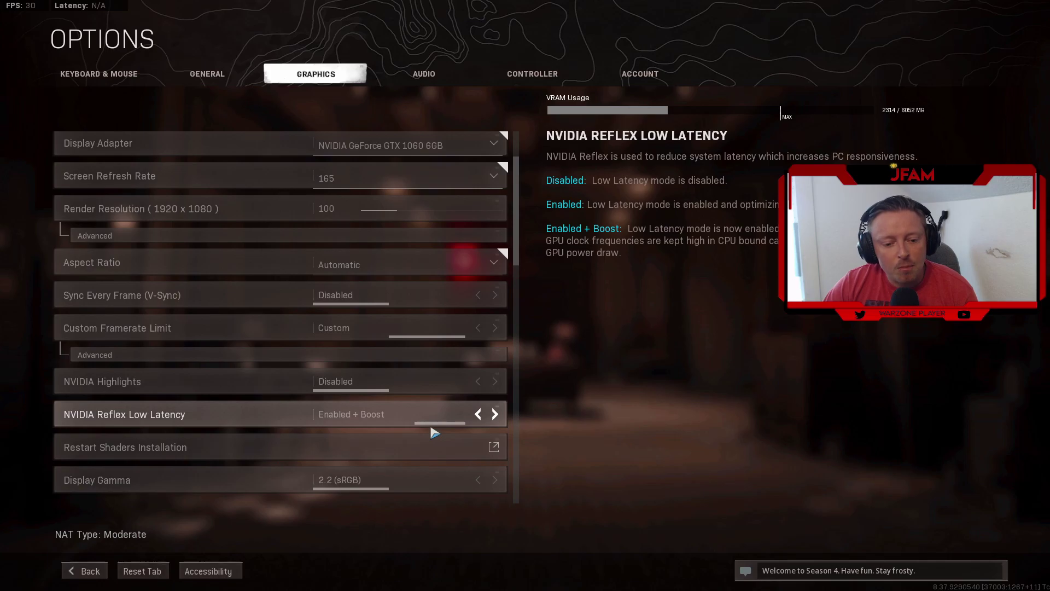
Review the graphics options from Display Gamma through the Details & Textures section to On-demand Texture Streaming.
{"action": "scroll", "coordinate": [202, 437], "scroll_direction": "down", "scroll_amount": 2}
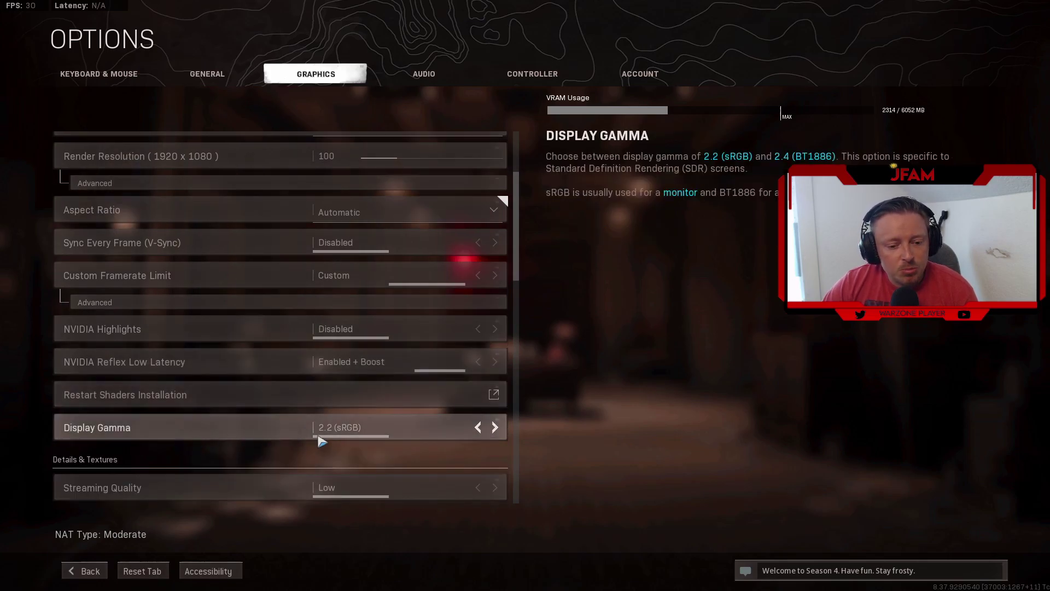
{"action": "scroll", "coordinate": [342, 432], "scroll_direction": "down", "scroll_amount": 1}
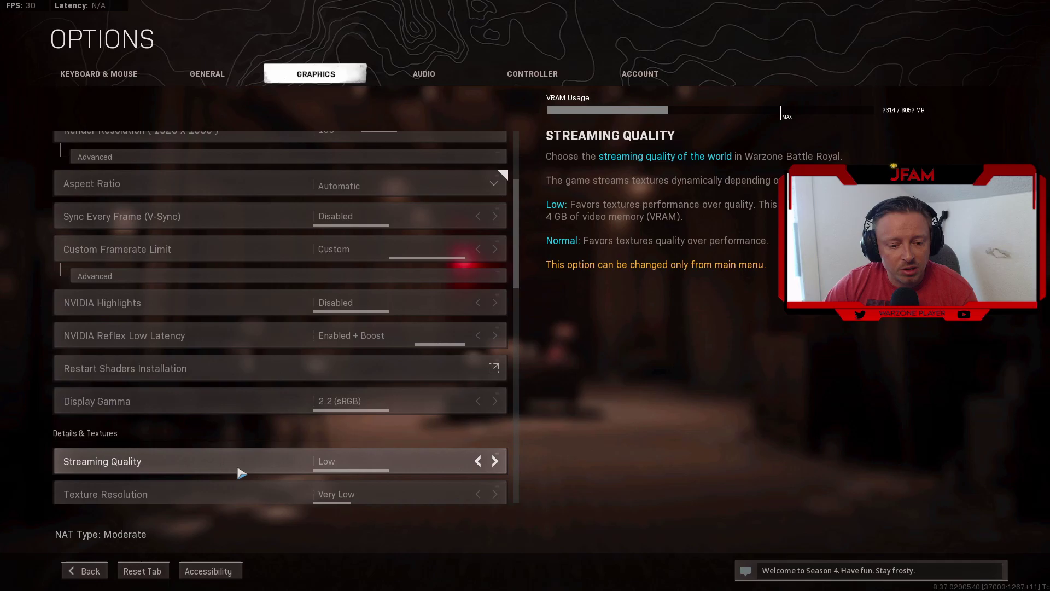
{"action": "scroll", "coordinate": [283, 434], "scroll_direction": "down", "scroll_amount": 3}
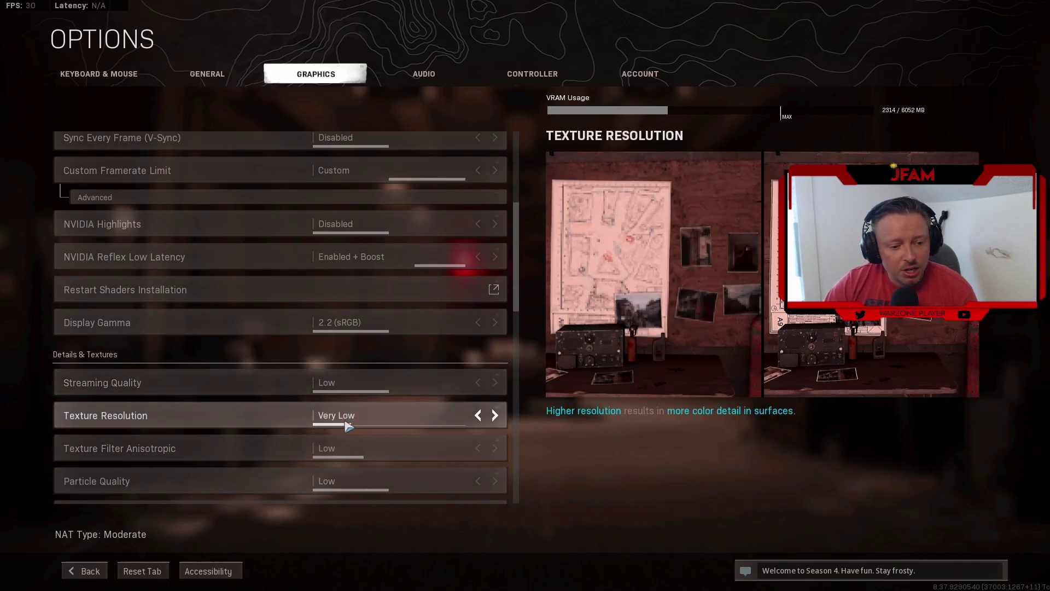
{"action": "scroll", "coordinate": [348, 426], "scroll_direction": "down", "scroll_amount": 1}
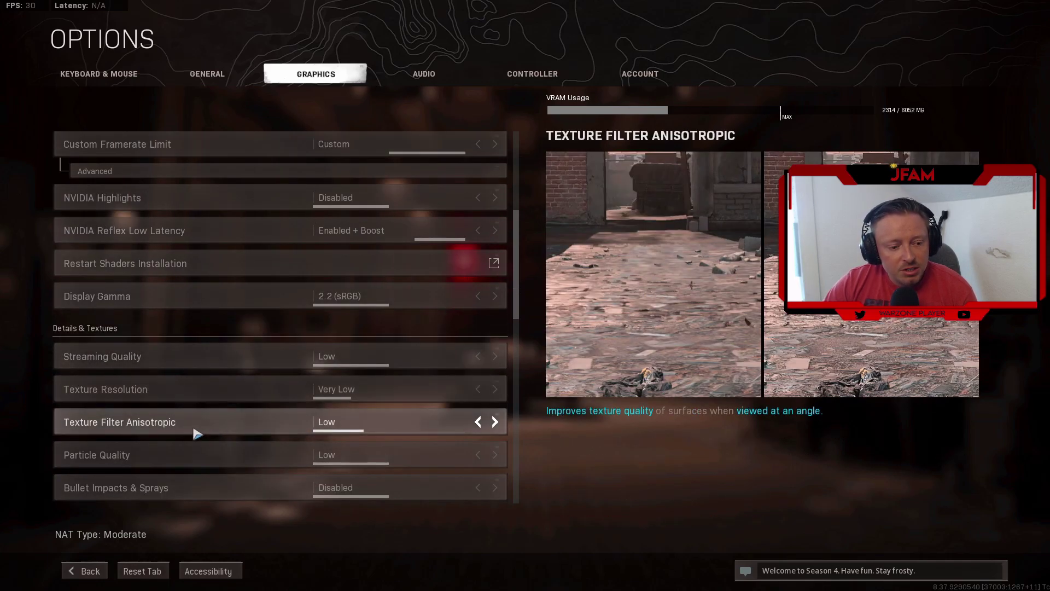
{"action": "scroll", "coordinate": [354, 428], "scroll_direction": "down", "scroll_amount": 1}
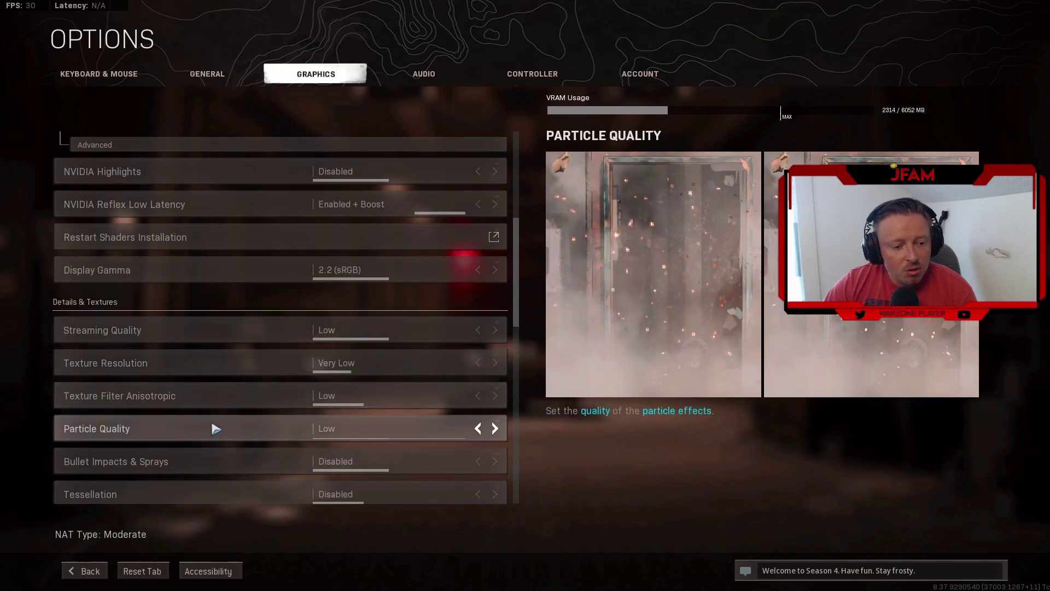
{"action": "scroll", "coordinate": [299, 426], "scroll_direction": "down", "scroll_amount": 1}
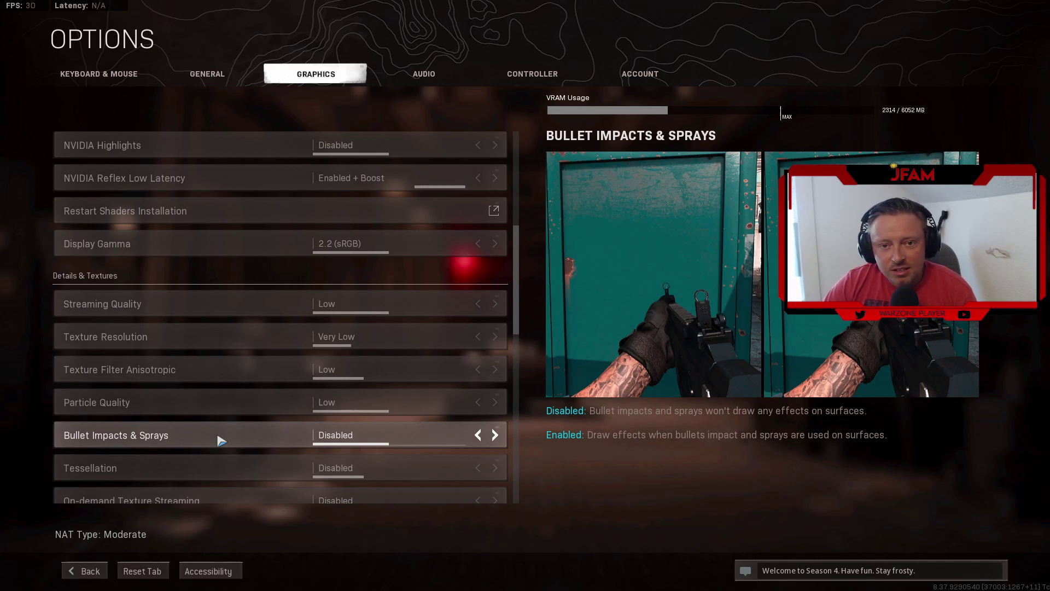
{"action": "scroll", "coordinate": [221, 440], "scroll_direction": "down", "scroll_amount": 1}
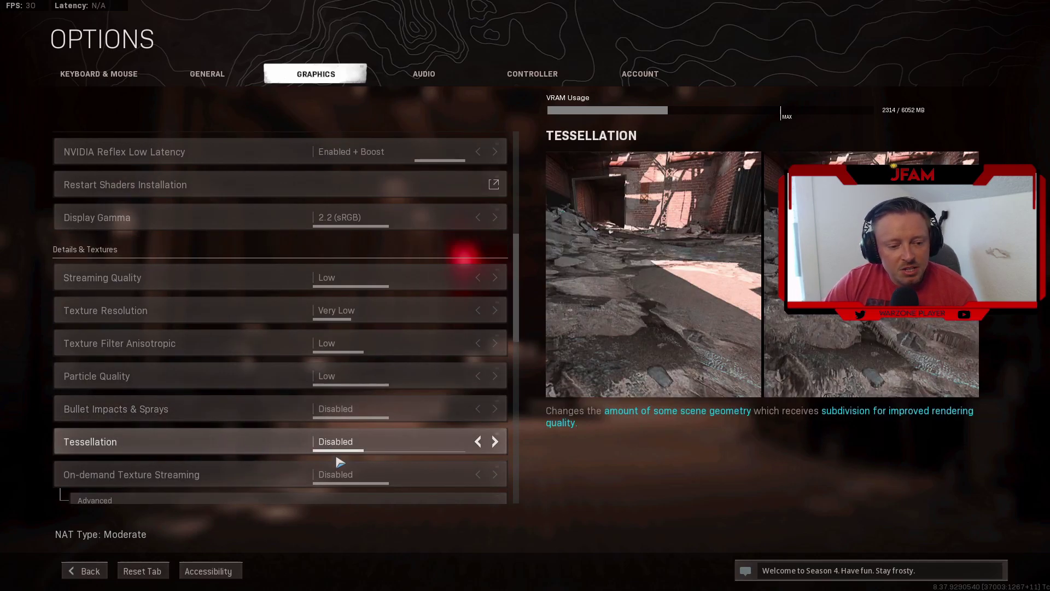
{"action": "scroll", "coordinate": [343, 457], "scroll_direction": "down", "scroll_amount": 2}
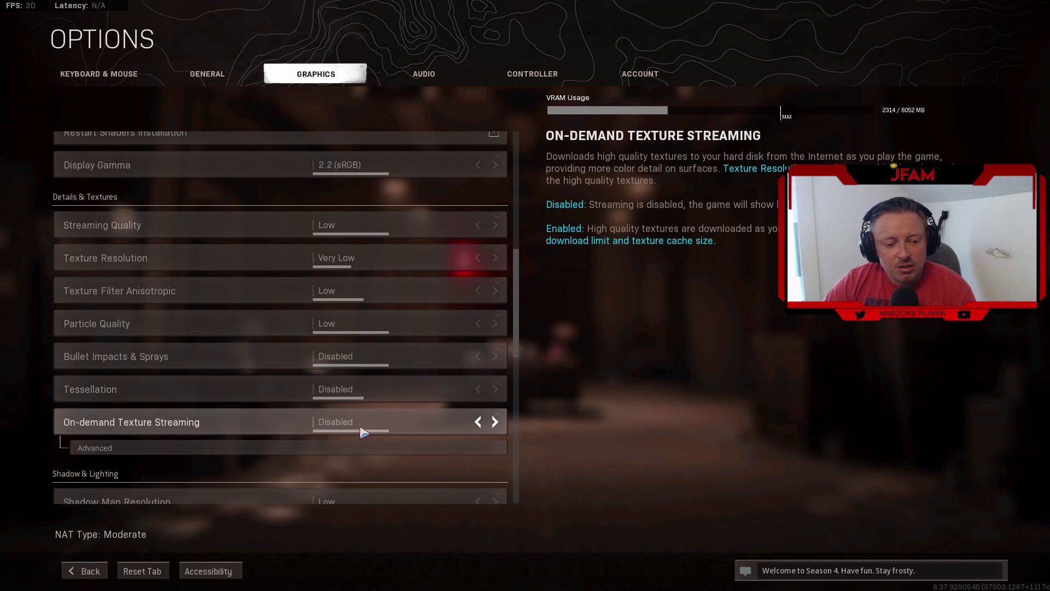
Expand the advanced On-demand Texture Streaming options and examine the bandwidth, daily download limit and texture cache settings.
{"action": "left_click", "coordinate": [311, 447]}
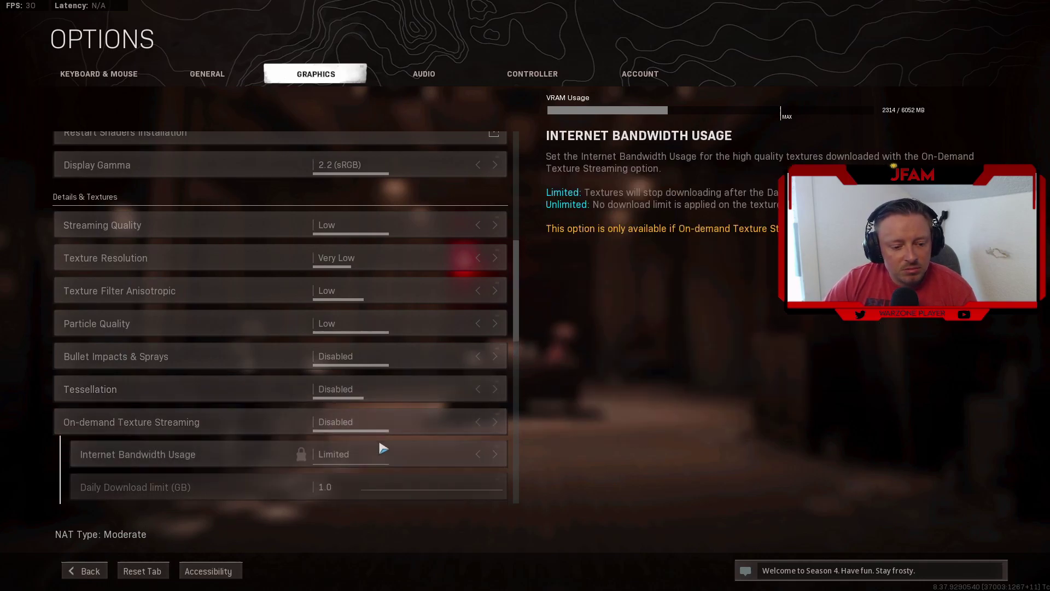
{"action": "scroll", "coordinate": [380, 448], "scroll_direction": "down", "scroll_amount": 2}
{"action": "scroll", "coordinate": [380, 448], "scroll_direction": "down", "scroll_amount": 1}
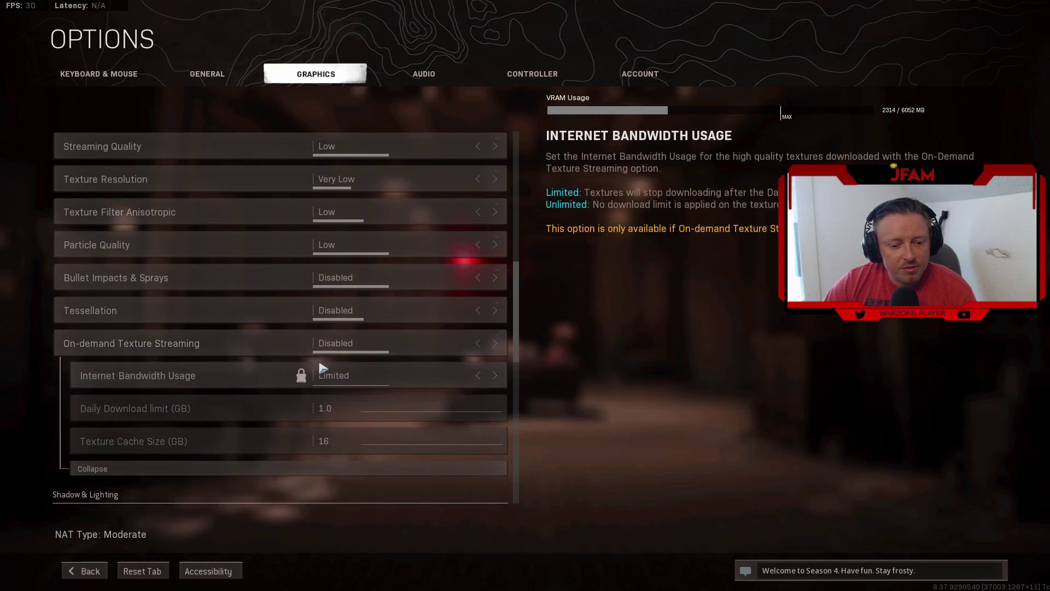
Try a different Shadow Map Resolution level in the Shadow & Lighting section and return it to Low.
{"action": "scroll", "coordinate": [328, 454], "scroll_direction": "down", "scroll_amount": 4}
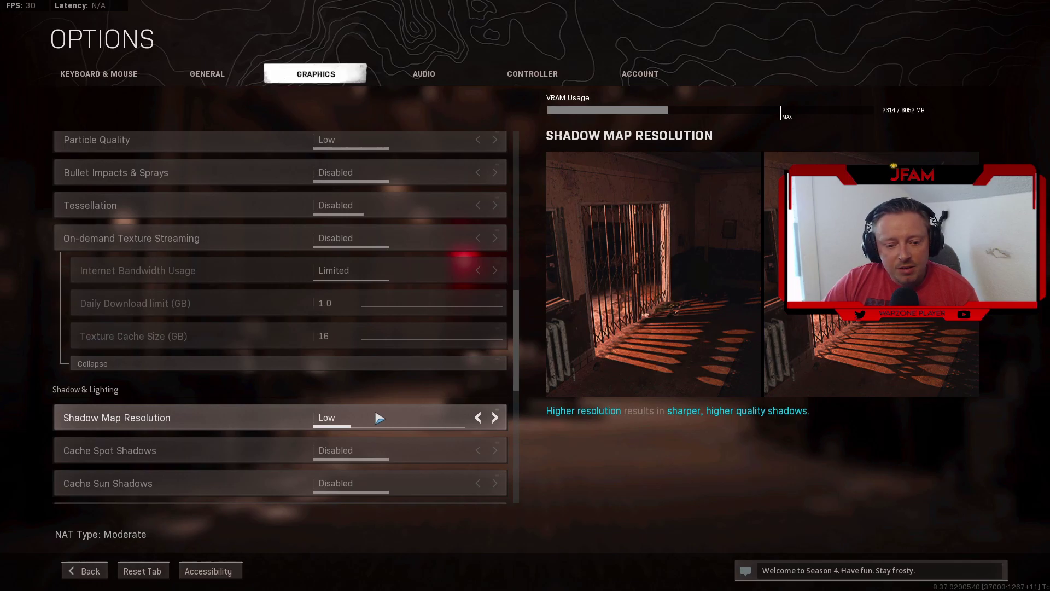
{"action": "scroll", "coordinate": [376, 422], "scroll_direction": "down", "scroll_amount": 1}
{"action": "scroll", "coordinate": [377, 419], "scroll_direction": "up", "scroll_amount": 1}
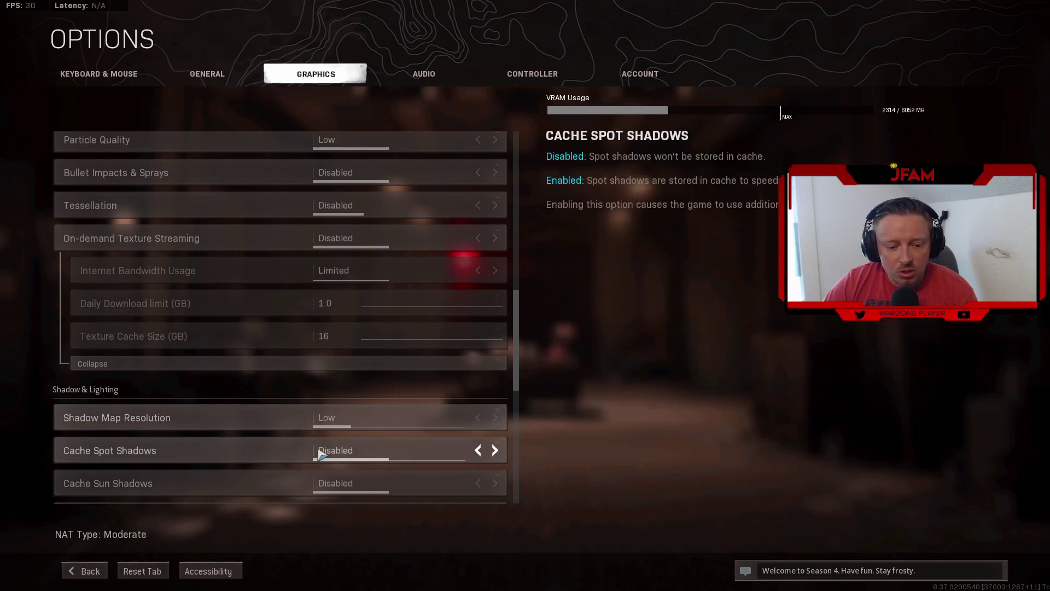
{"action": "left_click", "coordinate": [495, 418]}
{"action": "left_click", "coordinate": [477, 418]}
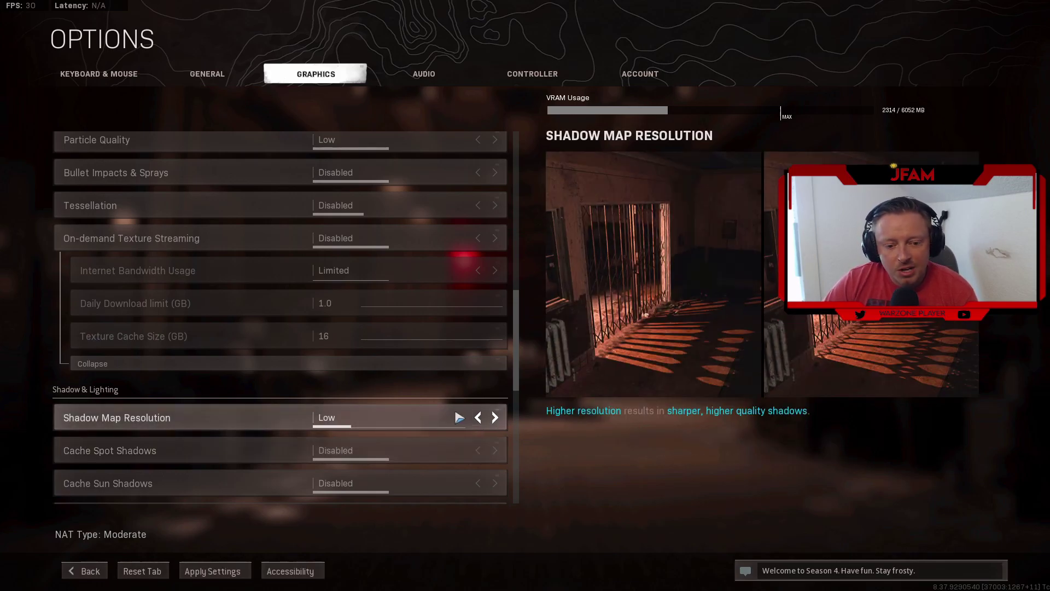
Review the remaining Shadow & Lighting and Post Processing Effects options, from Cache Spot Shadows to Dynamic Resolution Framerate Target.
{"action": "scroll", "coordinate": [219, 424], "scroll_direction": "down", "scroll_amount": 1}
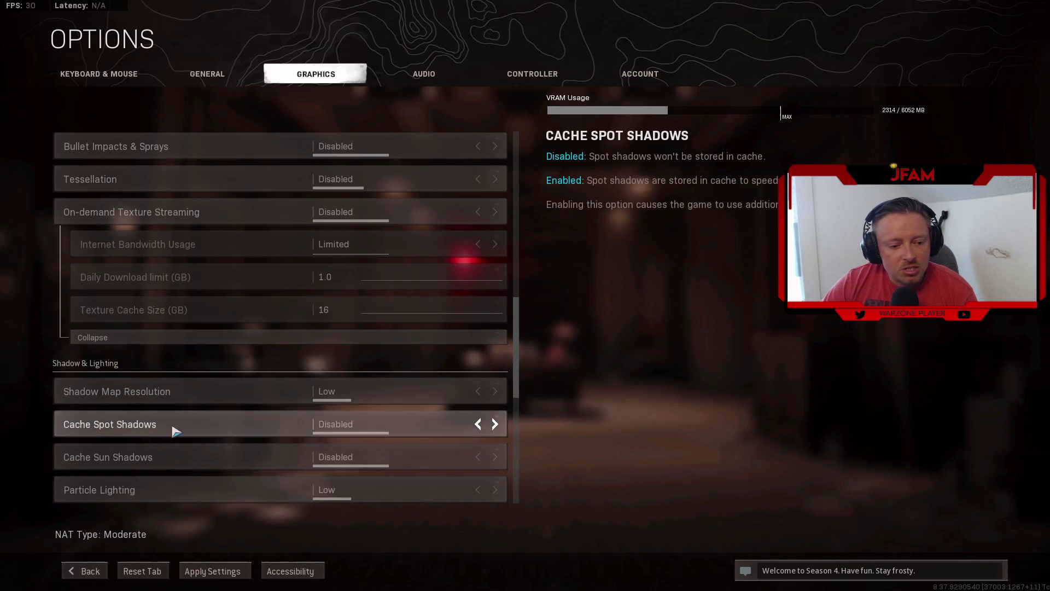
{"action": "scroll", "coordinate": [251, 438], "scroll_direction": "down", "scroll_amount": 1}
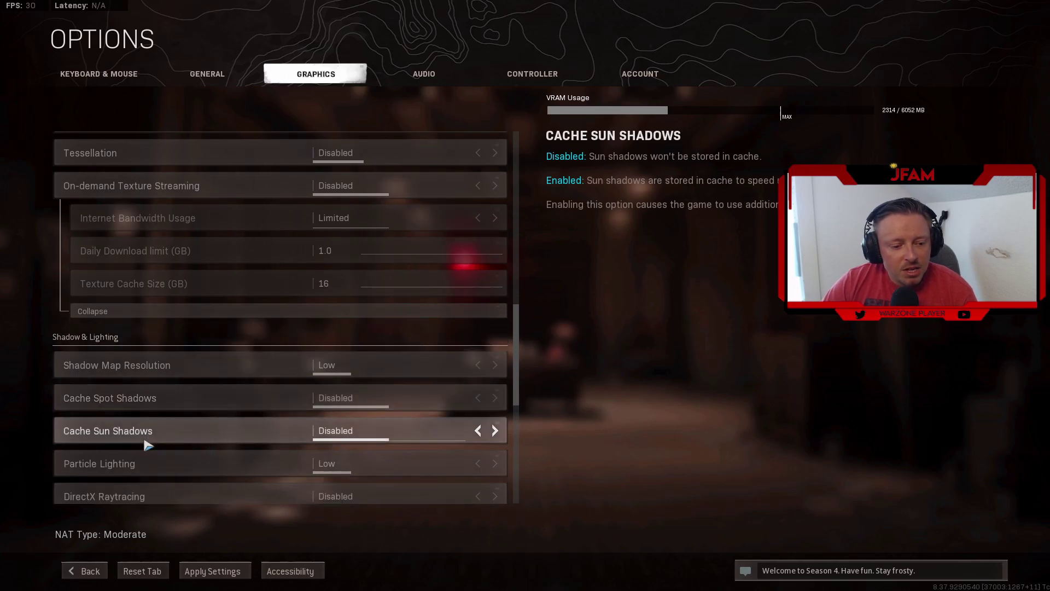
{"action": "scroll", "coordinate": [330, 444], "scroll_direction": "down", "scroll_amount": 1}
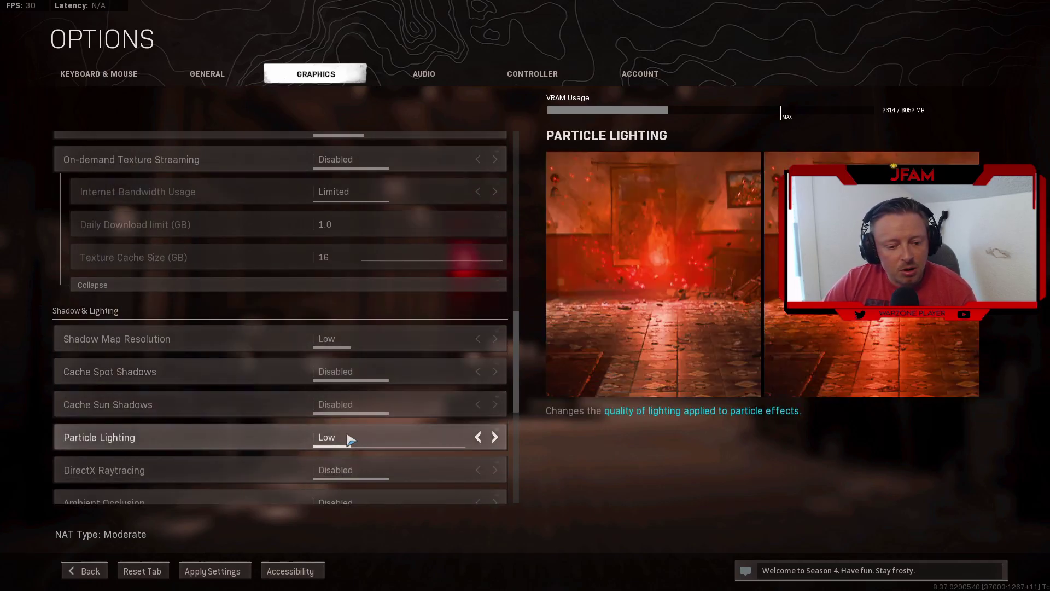
{"action": "scroll", "coordinate": [355, 441], "scroll_direction": "down", "scroll_amount": 1}
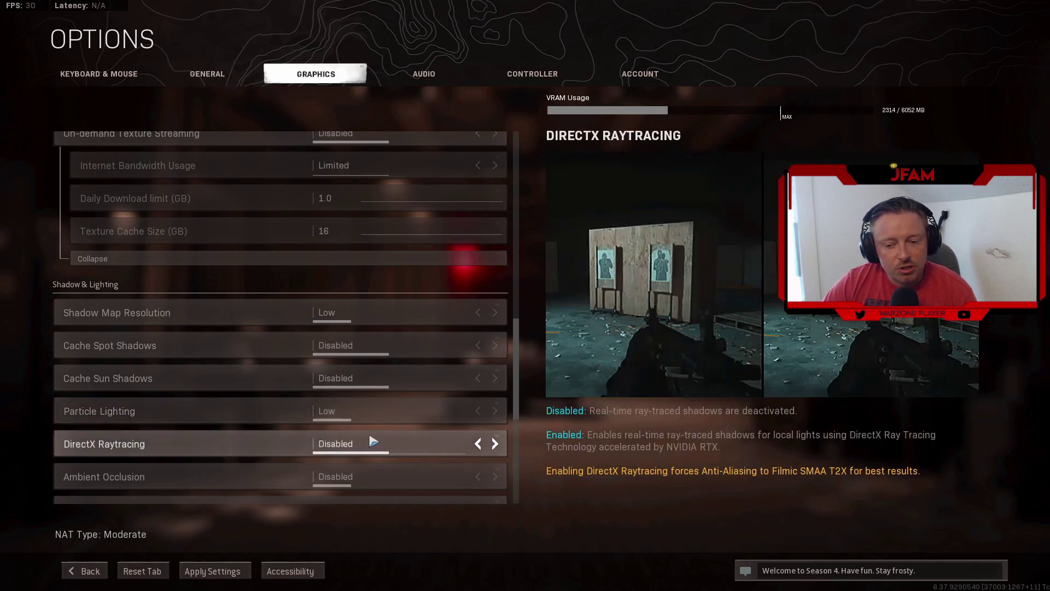
{"action": "scroll", "coordinate": [381, 443], "scroll_direction": "down", "scroll_amount": 2}
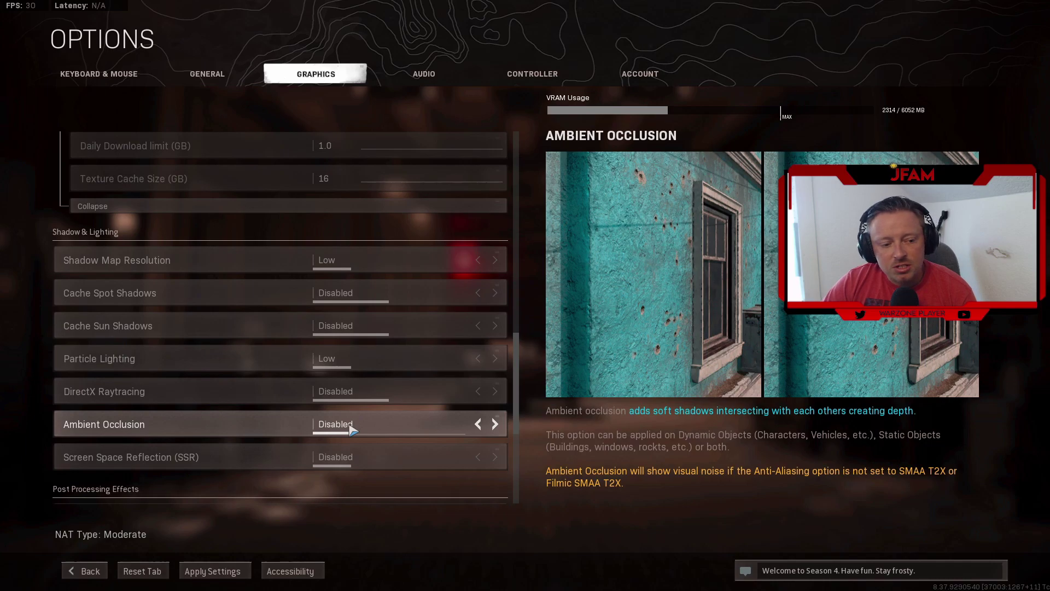
{"action": "scroll", "coordinate": [180, 464], "scroll_direction": "down", "scroll_amount": 1}
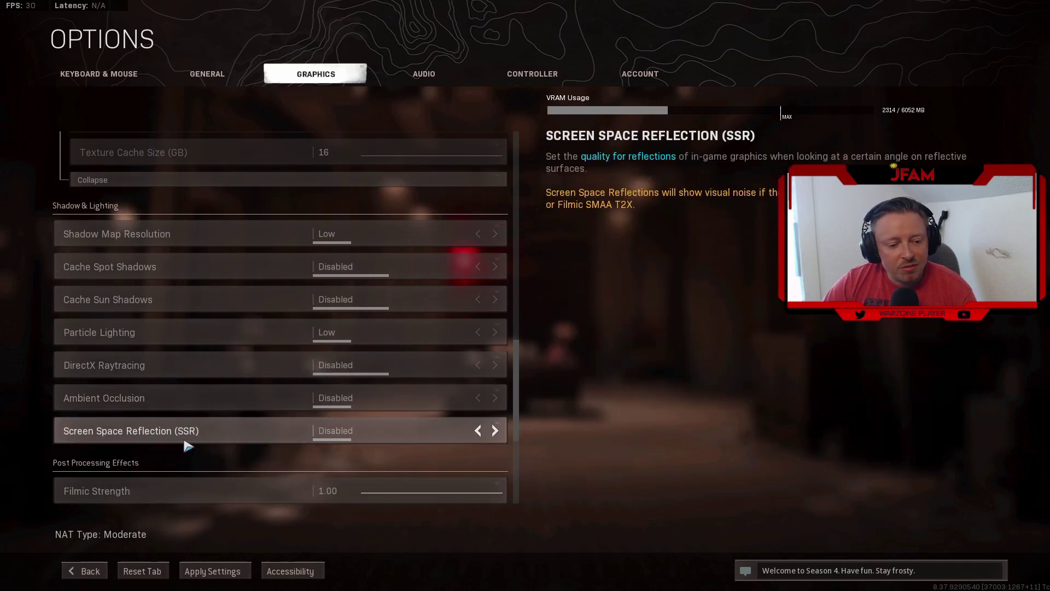
{"action": "scroll", "coordinate": [336, 433], "scroll_direction": "down", "scroll_amount": 2}
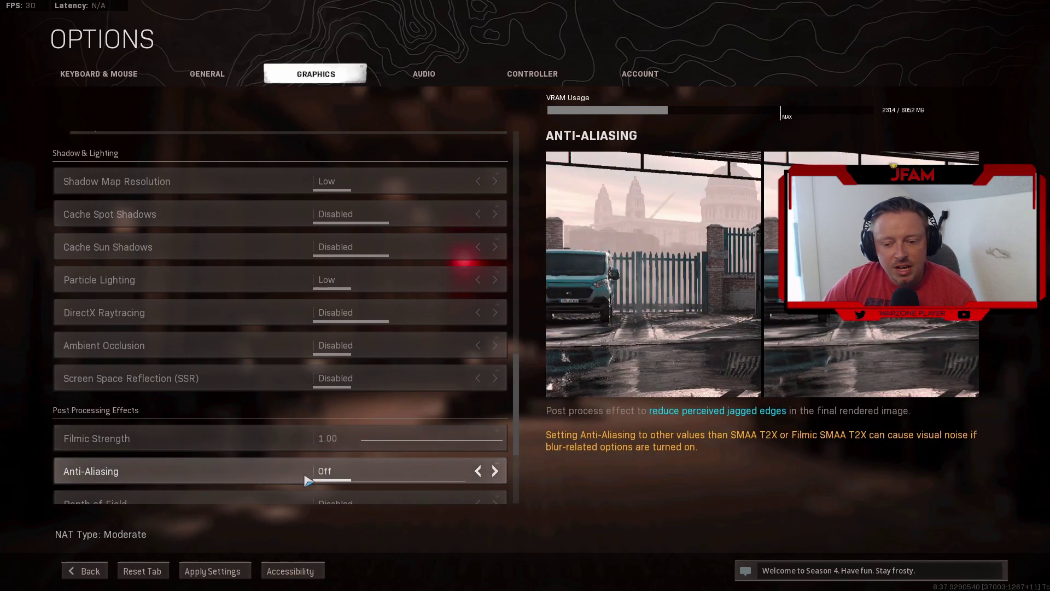
{"action": "scroll", "coordinate": [351, 474], "scroll_direction": "down", "scroll_amount": 3}
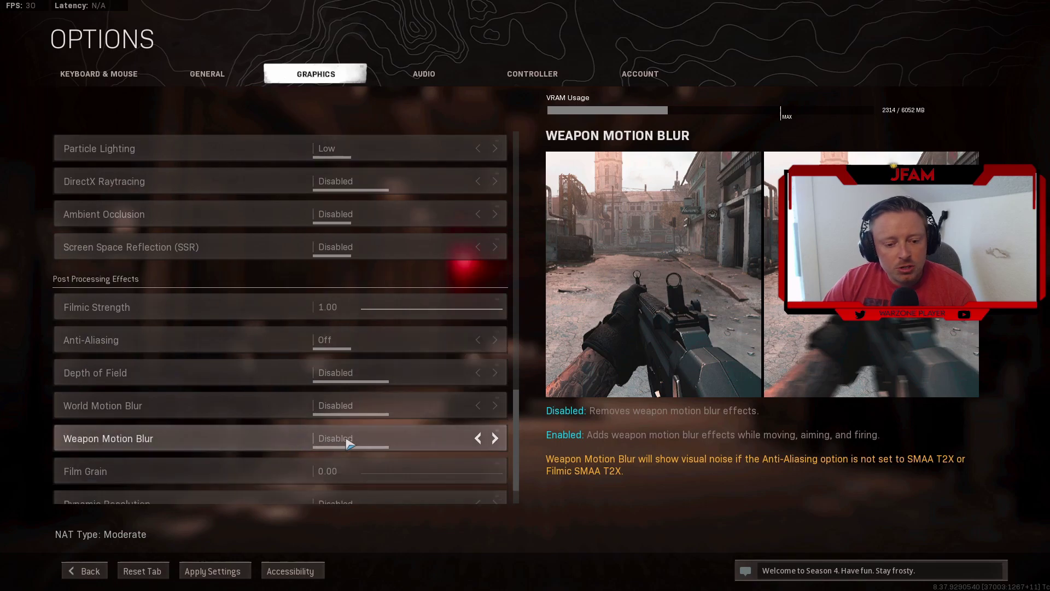
{"action": "scroll", "coordinate": [348, 440], "scroll_direction": "down", "scroll_amount": 2}
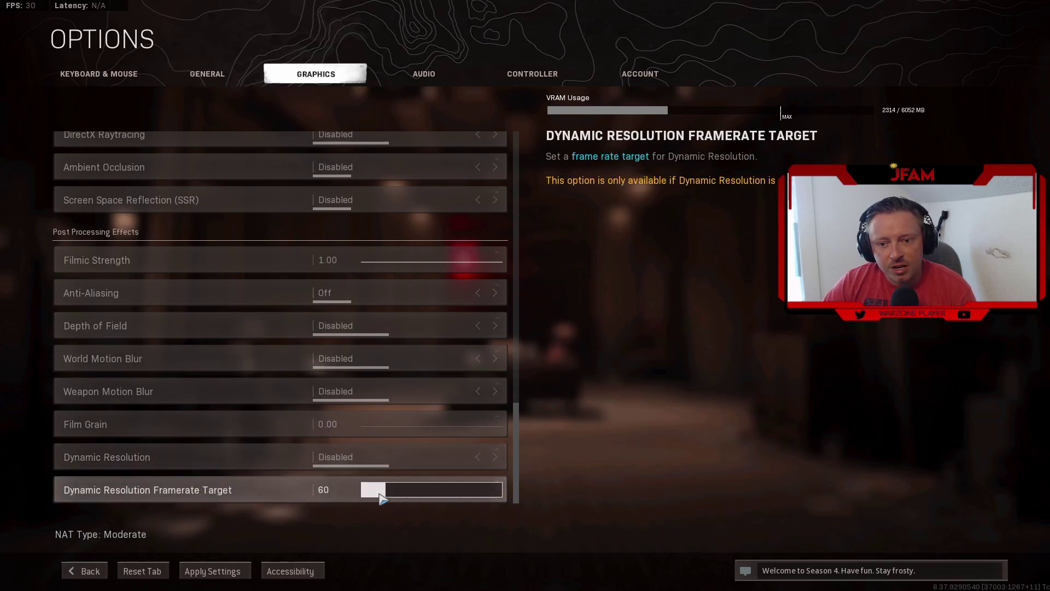
Open the General options and examine the Colorblind Type setting in the Accessibility section.
{"action": "left_click", "coordinate": [224, 73]}
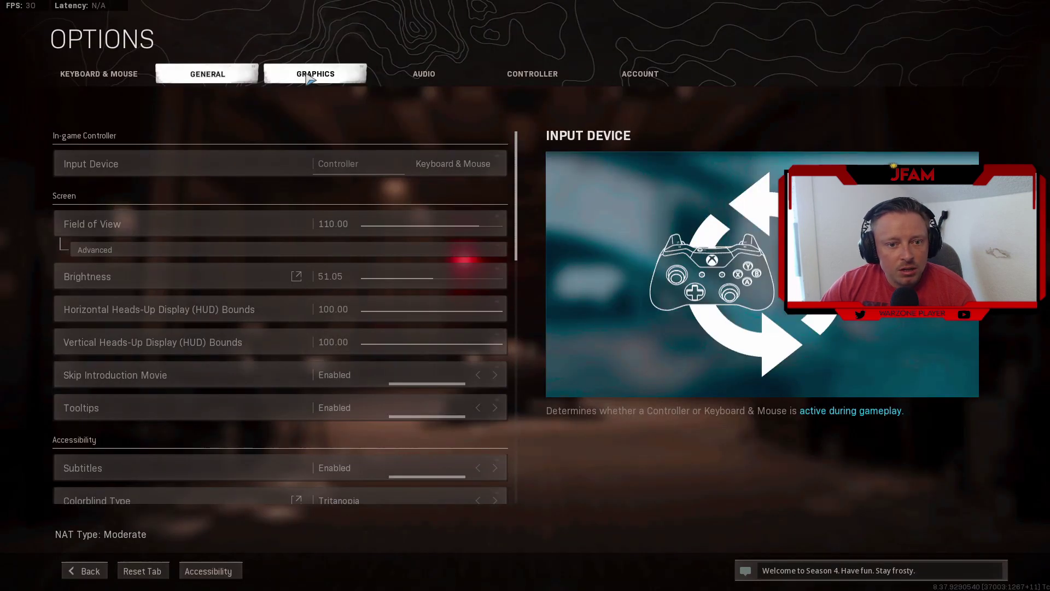
{"action": "scroll", "coordinate": [330, 244], "scroll_direction": "down", "scroll_amount": 3}
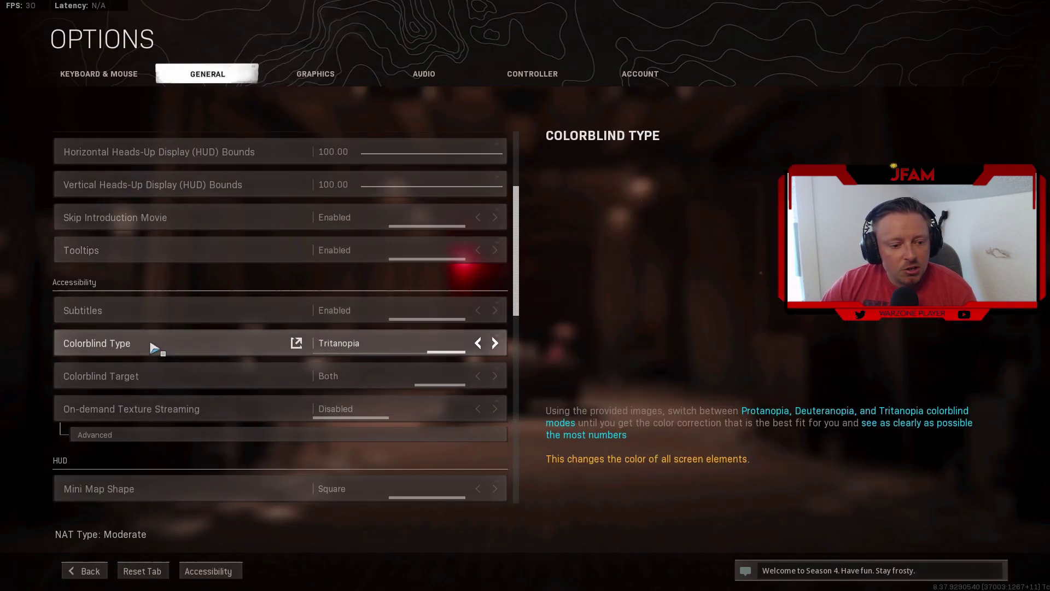